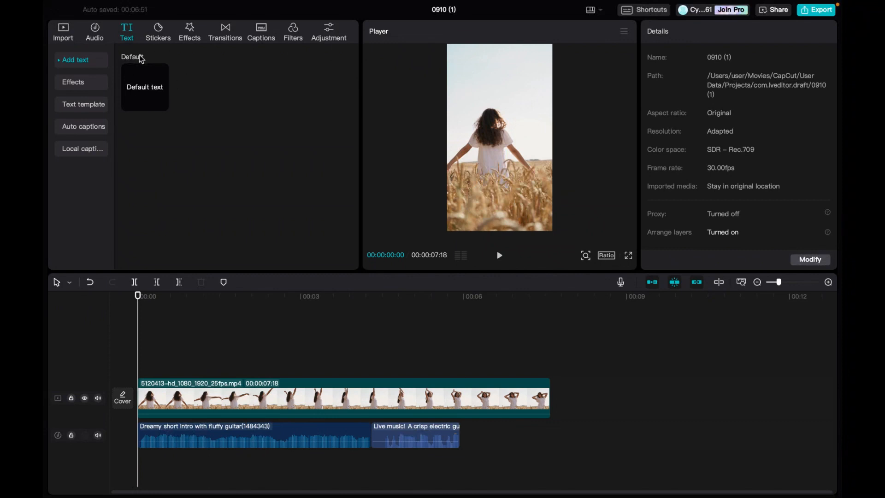
# Add a default text clip at the start of the timeline and change its wording to "HELLO WORLD!".
pyautogui.moveTo(163, 91)
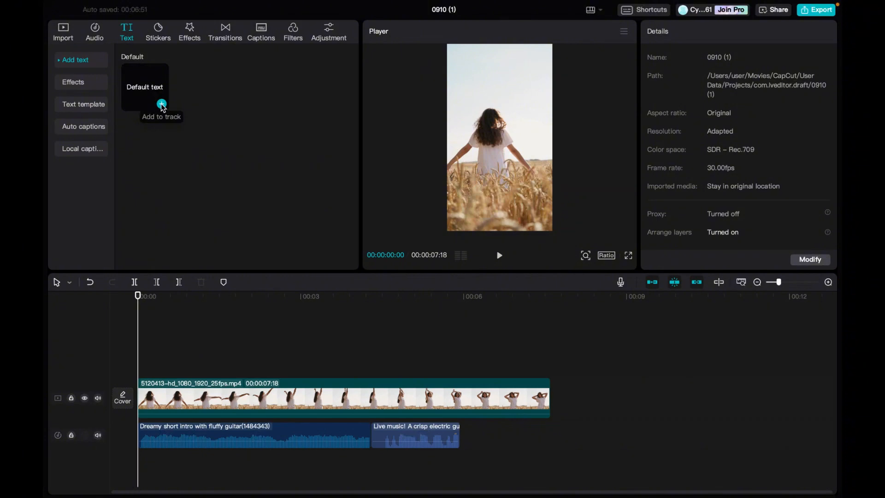
pyautogui.click(162, 105)
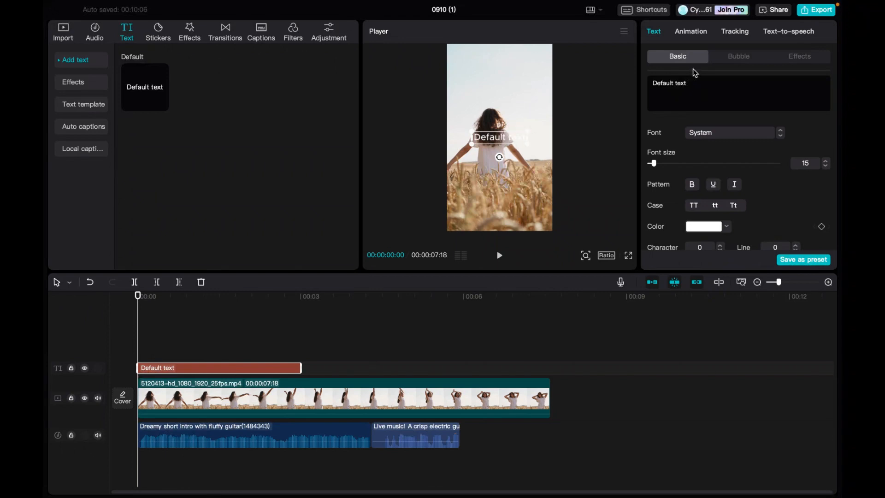
pyautogui.moveTo(691, 87); pyautogui.dragTo(648, 90)
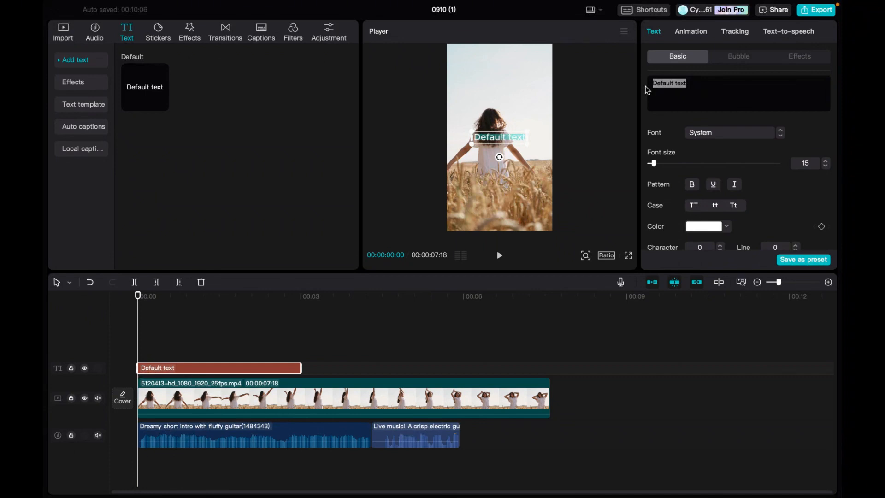
pyautogui.write('H')
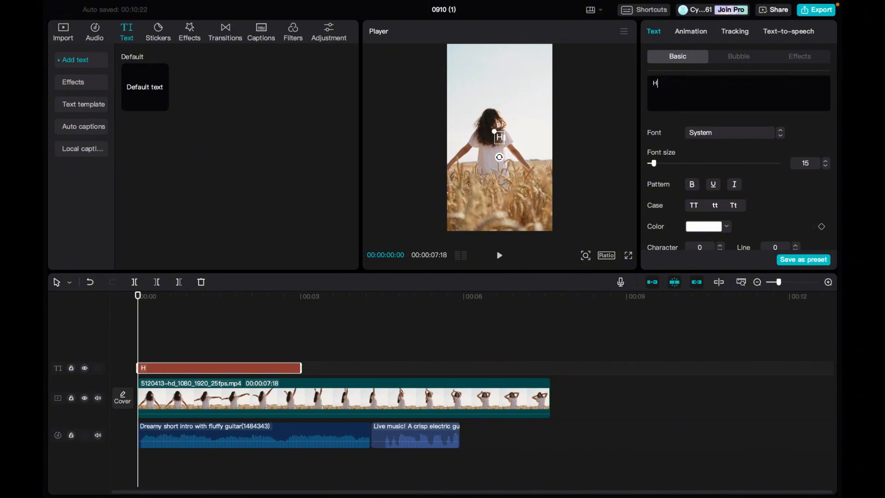
pyautogui.write('ELLO W')
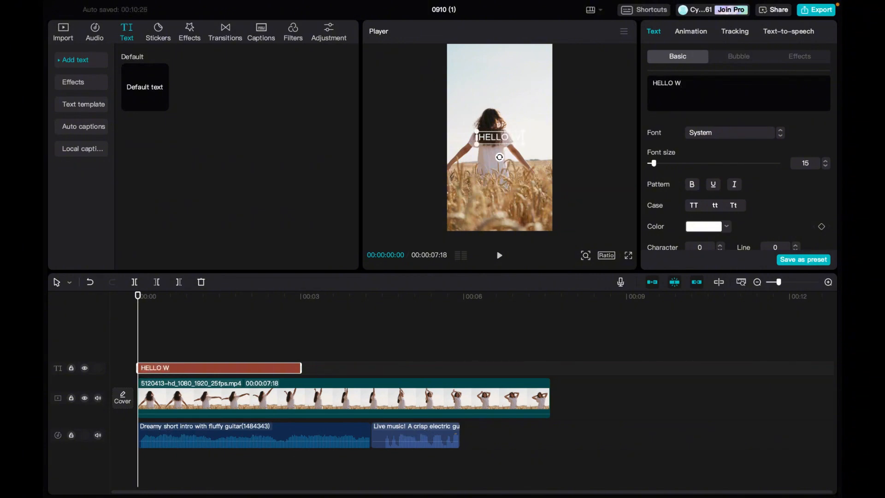
pyautogui.write('ORLD')
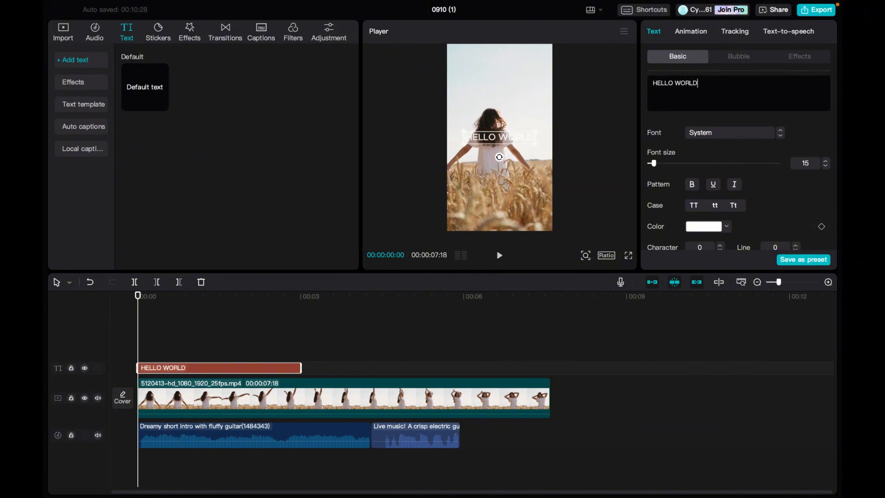
pyautogui.write('!')
# Make the "HELLO WORLD!" text bold.
pyautogui.scroll(-1, 693, 154)
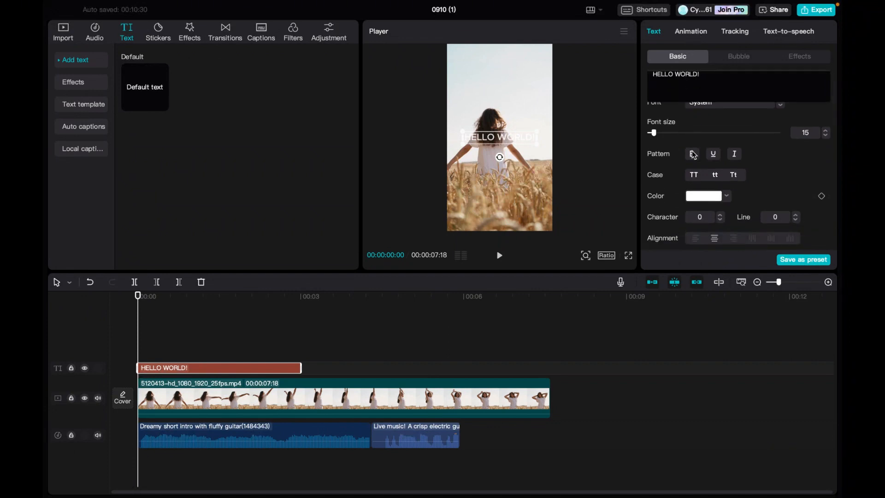
pyautogui.scroll(-1, 697, 148)
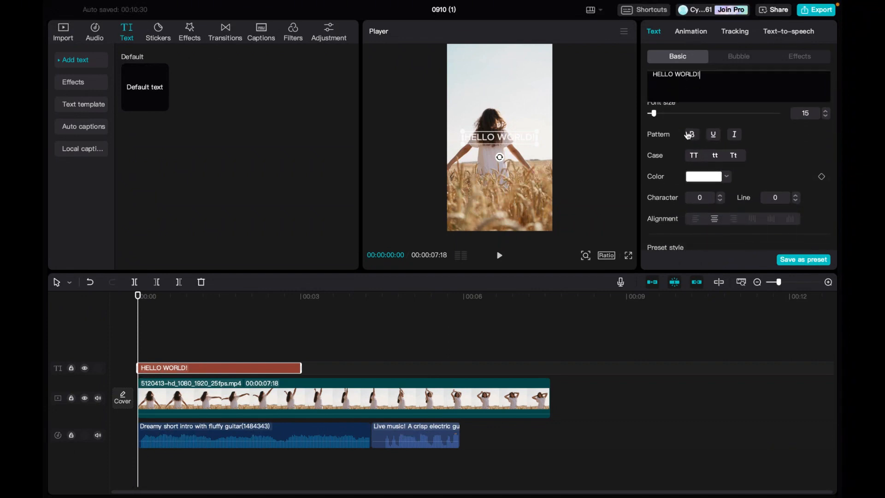
pyautogui.click(693, 136)
# Try the white preset style with black outline on the "HELLO WORLD!" text and remove it again.
pyautogui.scroll(-2, 699, 186)
pyautogui.scroll(-1, 695, 169)
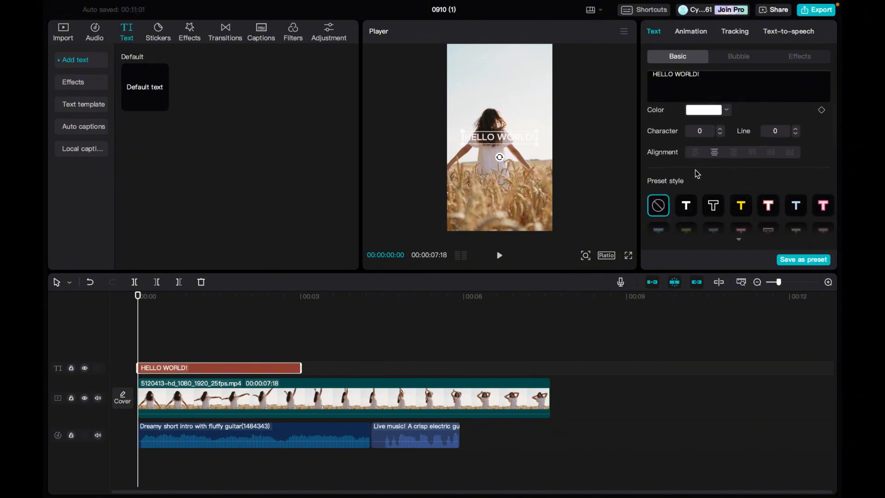
pyautogui.scroll(-2, 695, 181)
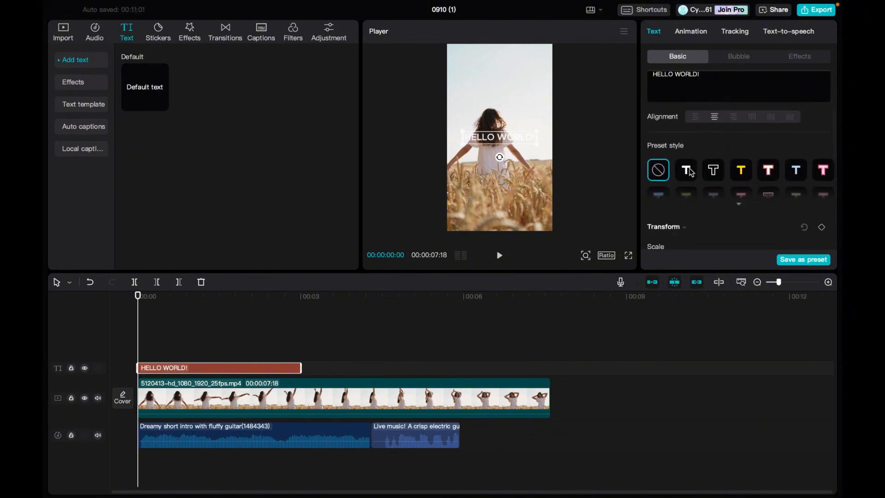
pyautogui.click(686, 172)
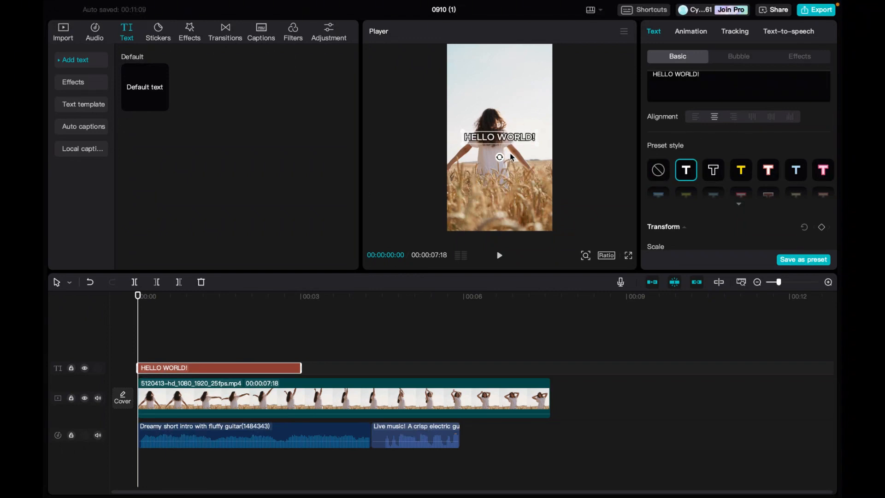
pyautogui.scroll(-2, 660, 162)
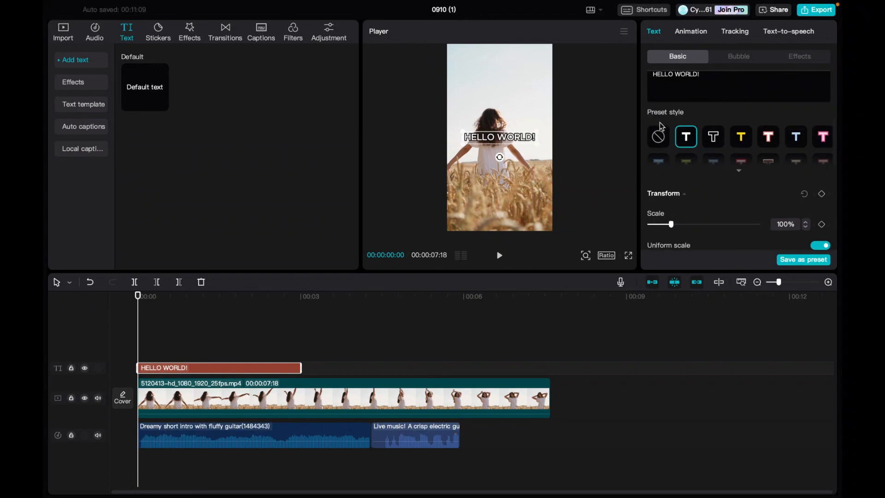
pyautogui.click(658, 142)
# Scale the "HELLO WORLD!" text to 80% and move it down in the frame to about Y -171.
pyautogui.scroll(-3, 687, 222)
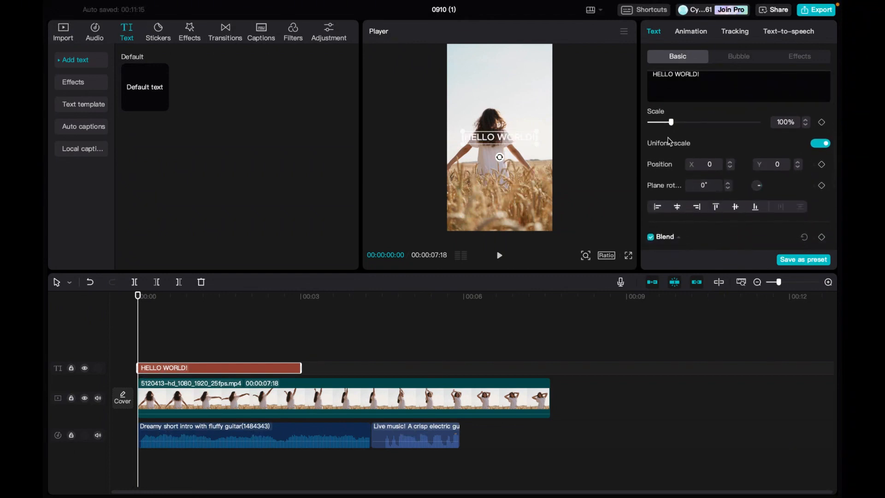
pyautogui.moveTo(672, 123)
pyautogui.mouseDown()
pyautogui.moveTo(695, 123)
pyautogui.moveTo(668, 125)
pyautogui.mouseUp()
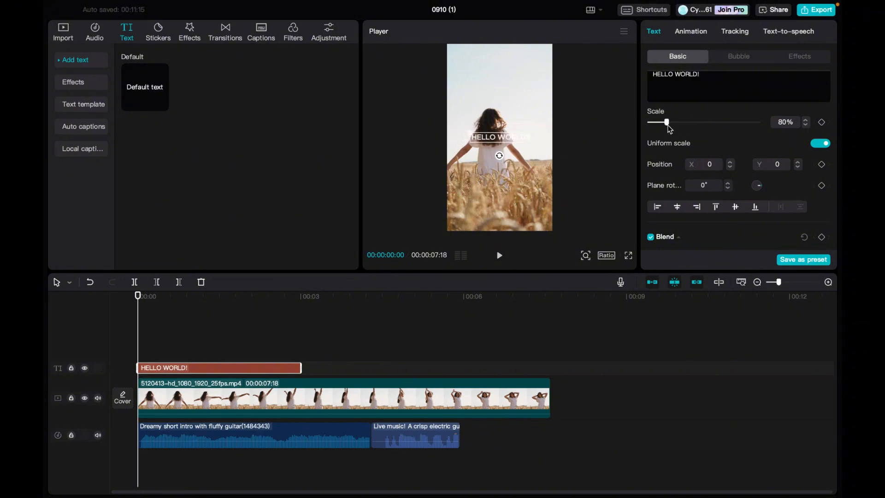
pyautogui.scroll(-2, 685, 155)
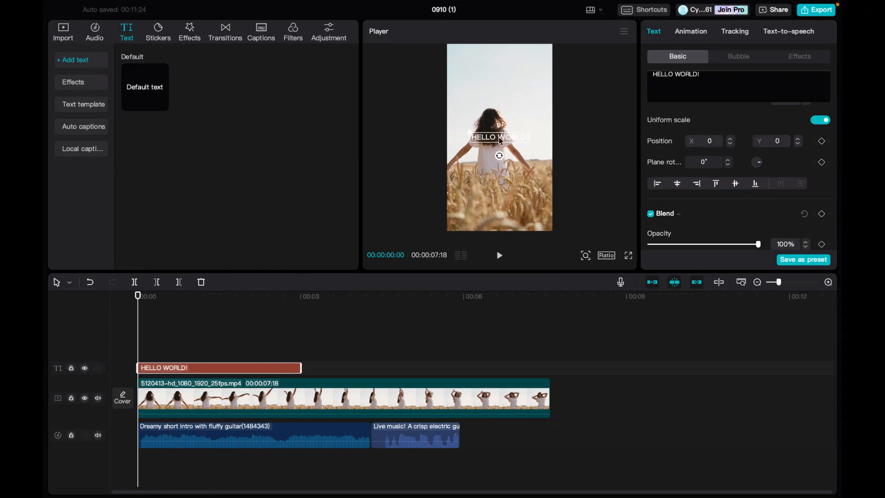
pyautogui.moveTo(499, 137)
pyautogui.mouseDown()
pyautogui.moveTo(499, 165)
pyautogui.moveTo(497, 146)
pyautogui.mouseUp()
# Enable a black stroke on the "HELLO WORLD!" text and set its thickness to 35.
pyautogui.scroll(-5, 712, 170)
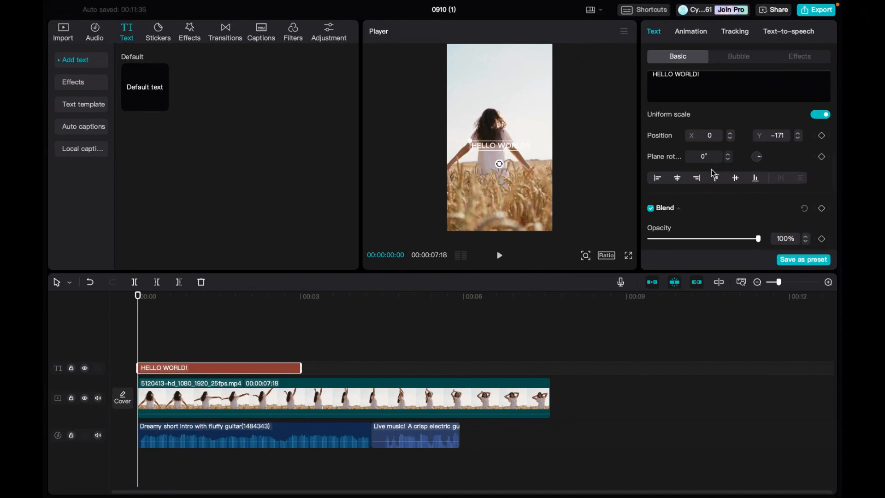
pyautogui.click(651, 149)
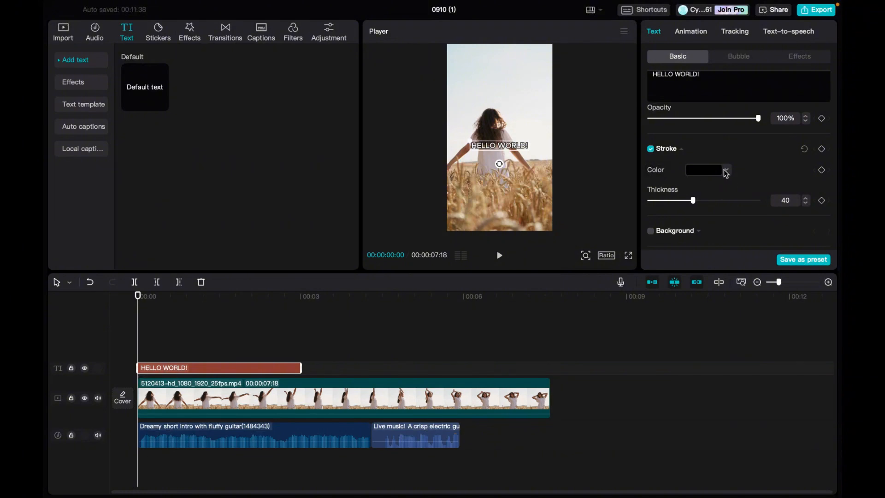
pyautogui.moveTo(695, 204)
pyautogui.mouseDown()
pyautogui.moveTo(668, 205)
pyautogui.moveTo(750, 204)
pyautogui.moveTo(687, 204)
pyautogui.mouseUp()
# Try a black background behind the "HELLO WORLD!" text, comparing both shapes and checking its color options, and turn it off.
pyautogui.scroll(-2, 734, 213)
pyautogui.click(650, 188)
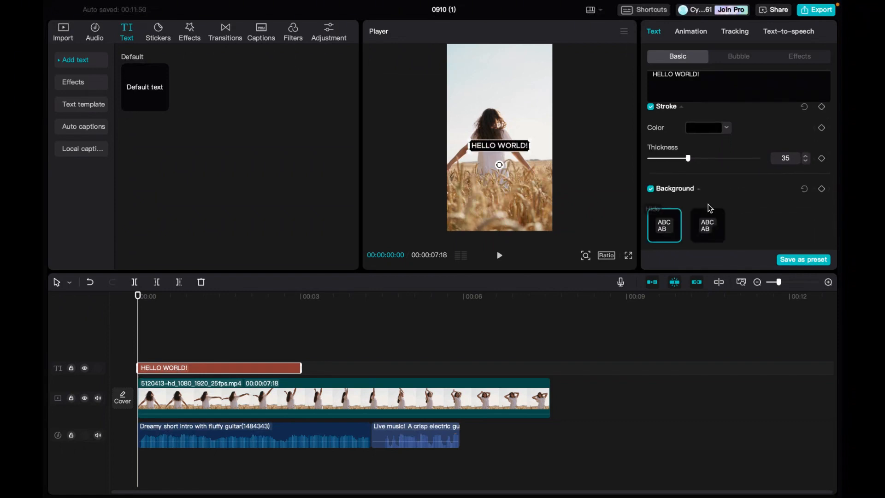
pyautogui.click(708, 229)
pyautogui.click(664, 227)
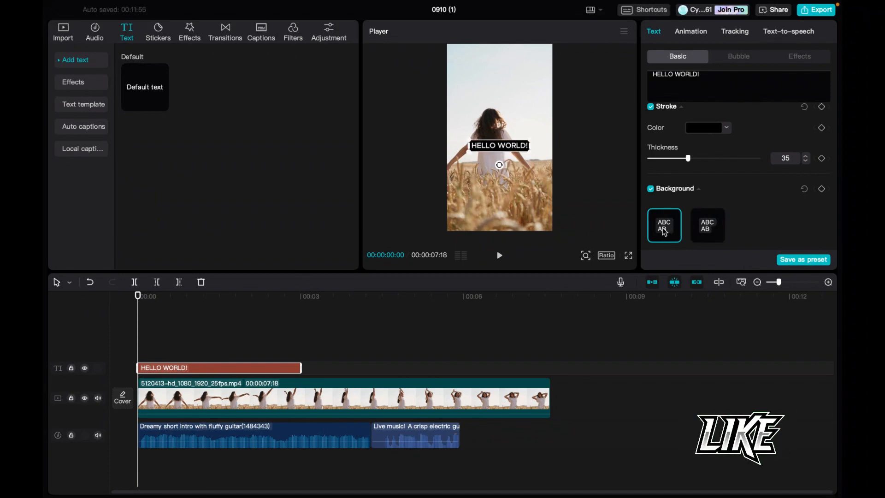
pyautogui.scroll(-5, 731, 194)
pyautogui.scroll(1, 730, 193)
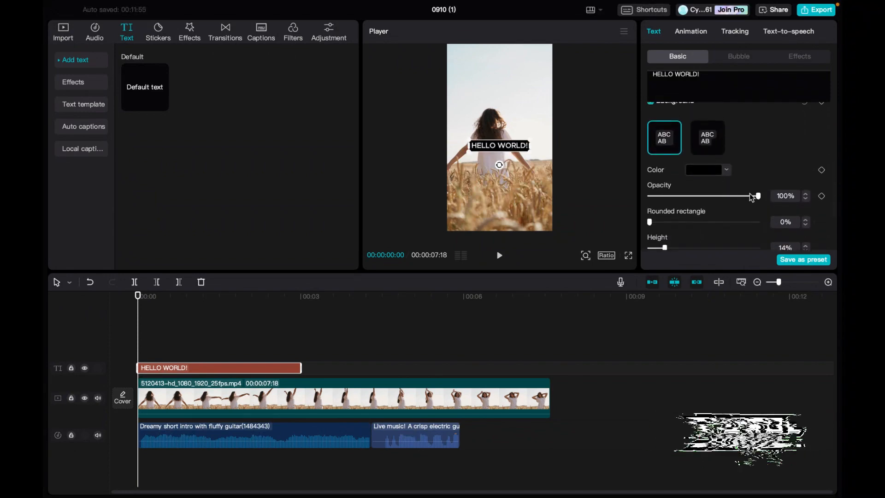
pyautogui.click(727, 170)
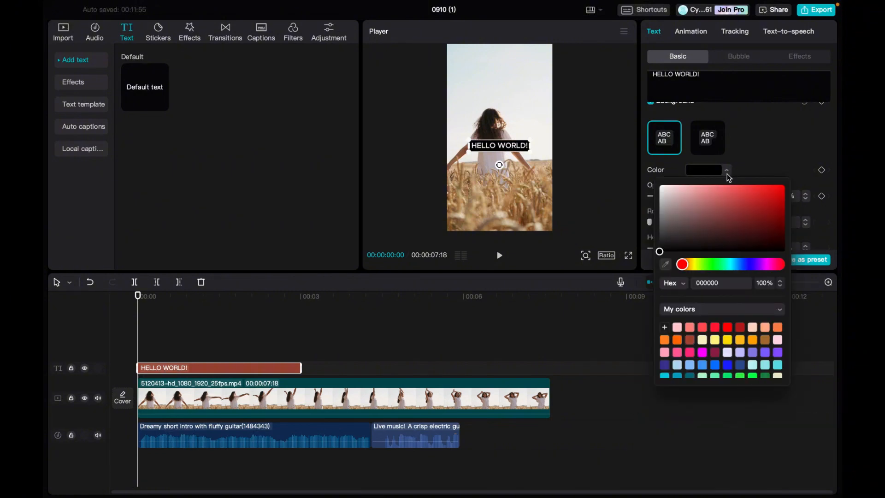
pyautogui.click(765, 131)
pyautogui.click(729, 170)
pyautogui.click(757, 156)
pyautogui.scroll(2, 740, 148)
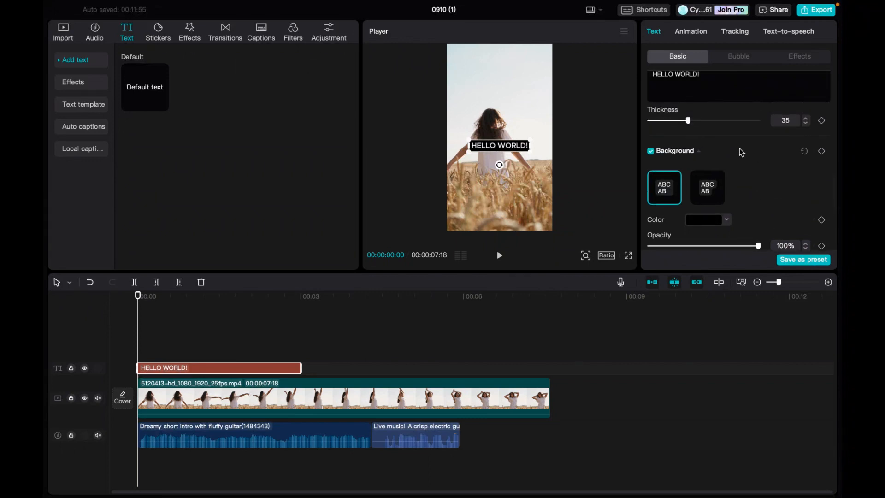
pyautogui.click(652, 152)
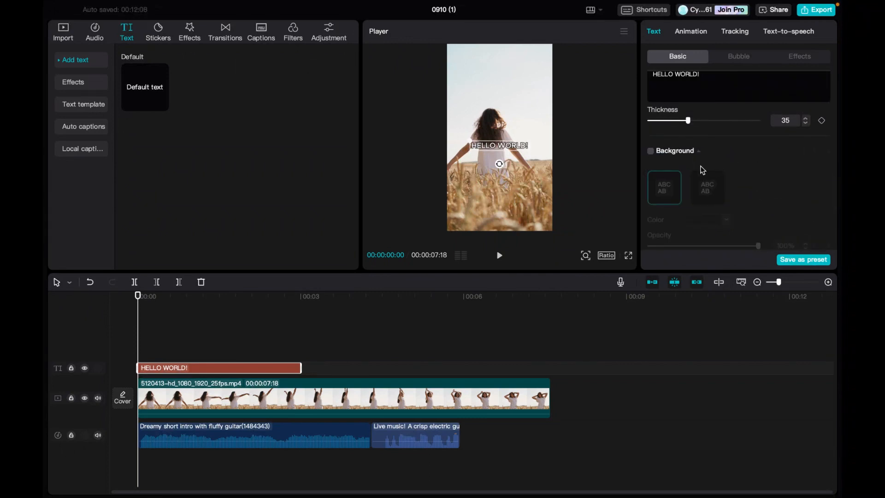
# Try the shadow and glow effects on the "HELLO WORLD!" text and switch both off again.
pyautogui.scroll(-2, 703, 168)
pyautogui.scroll(-5, 702, 171)
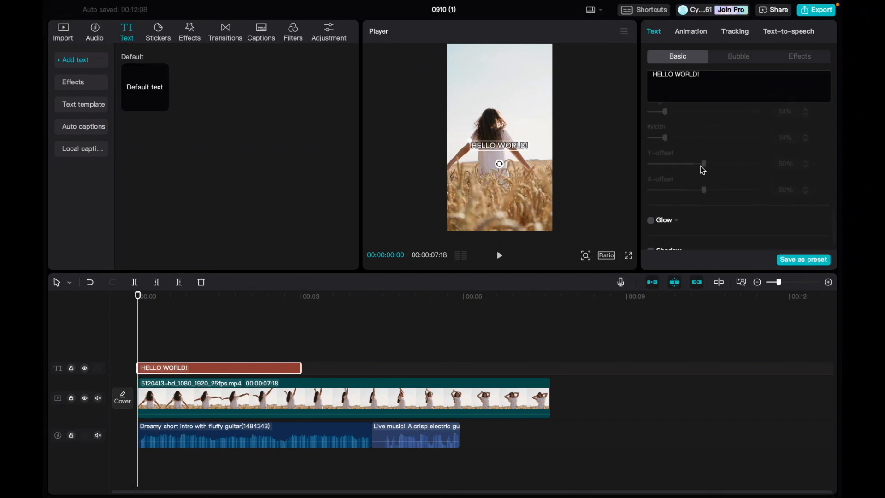
pyautogui.click(650, 206)
pyautogui.click(650, 174)
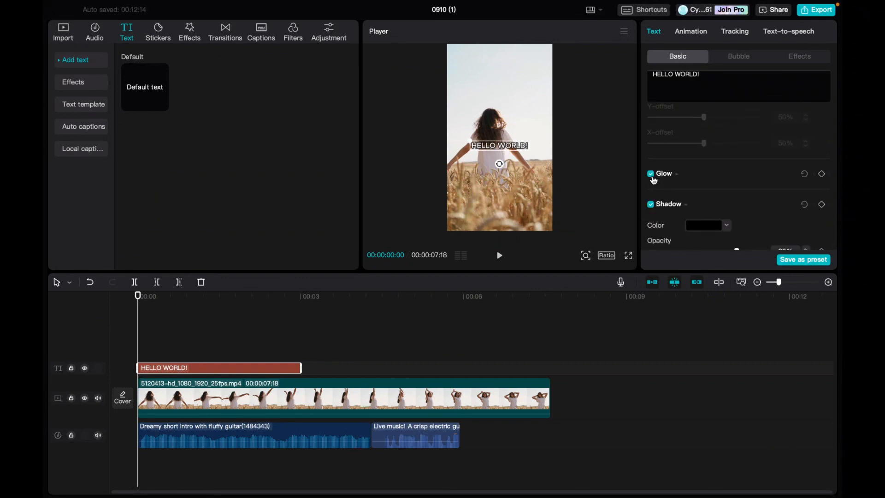
pyautogui.click(651, 174)
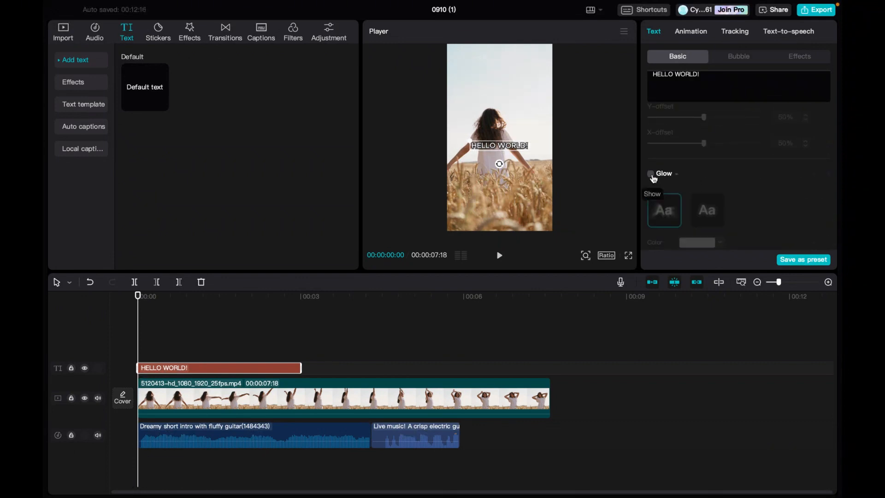
pyautogui.scroll(-4, 687, 193)
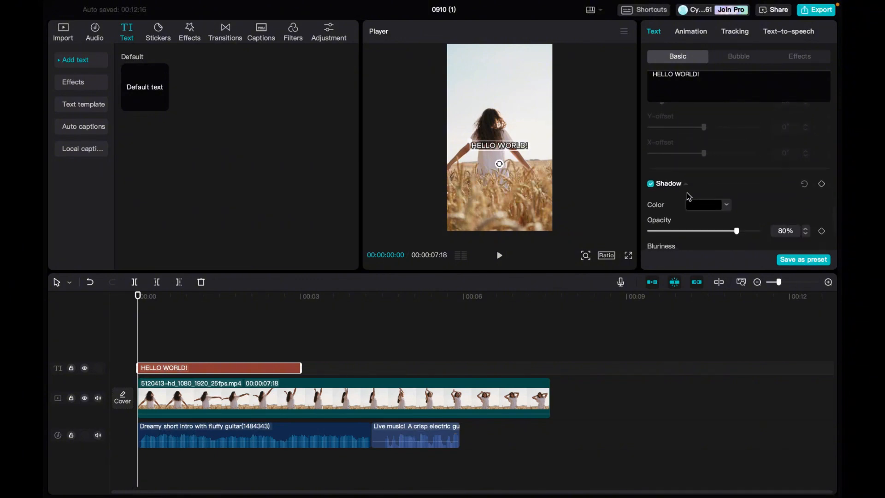
pyautogui.click(650, 184)
# Apply the white preset style with black outline to the "HELLO WORLD!" text.
pyautogui.scroll(5, 693, 167)
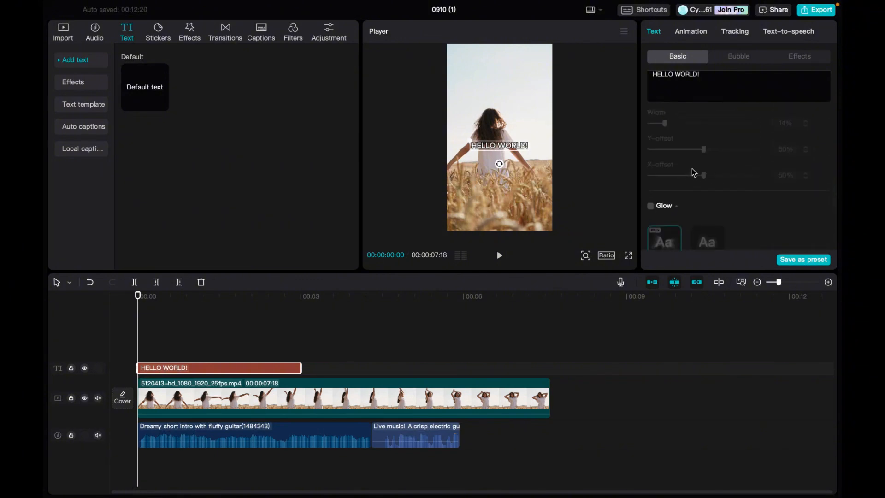
pyautogui.scroll(6, 693, 168)
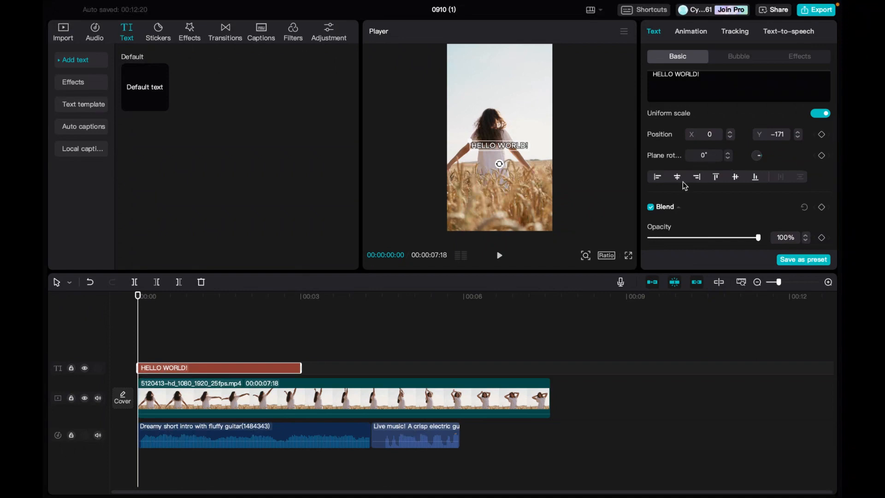
pyautogui.scroll(3, 683, 183)
pyautogui.scroll(3, 682, 184)
pyautogui.scroll(-5, 684, 183)
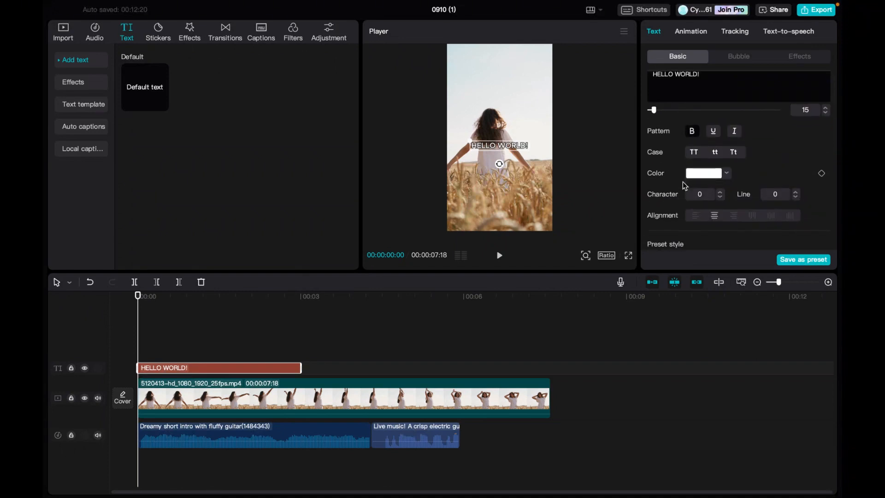
pyautogui.click(693, 154)
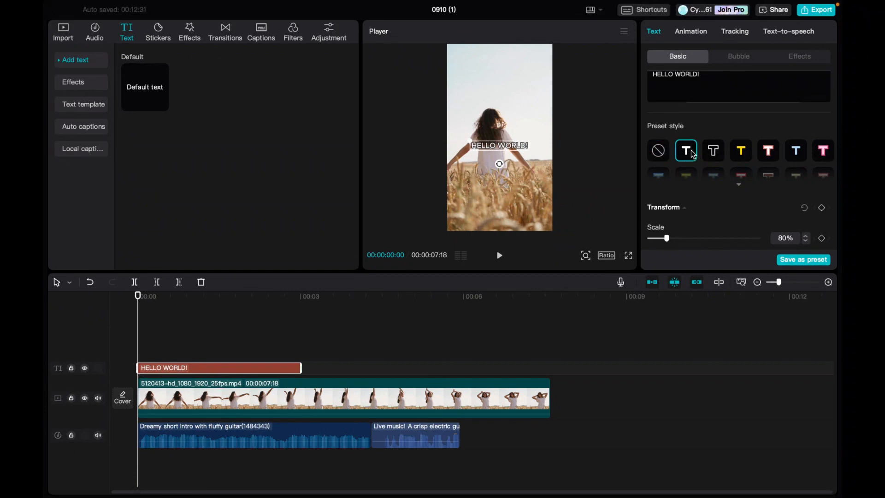
# Try the Typewriter entrance animation on the text, replace it with Pop Up, and return to the basic text settings.
pyautogui.scroll(1, 742, 130)
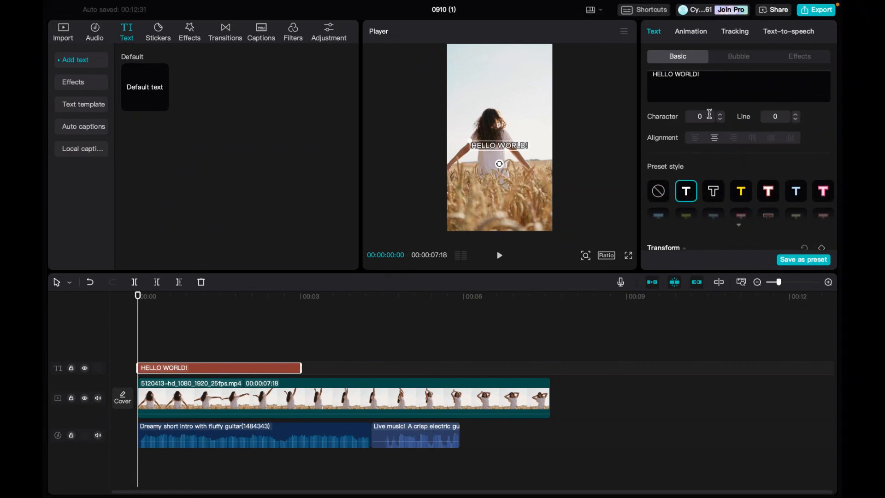
pyautogui.click(686, 31)
pyautogui.click(708, 110)
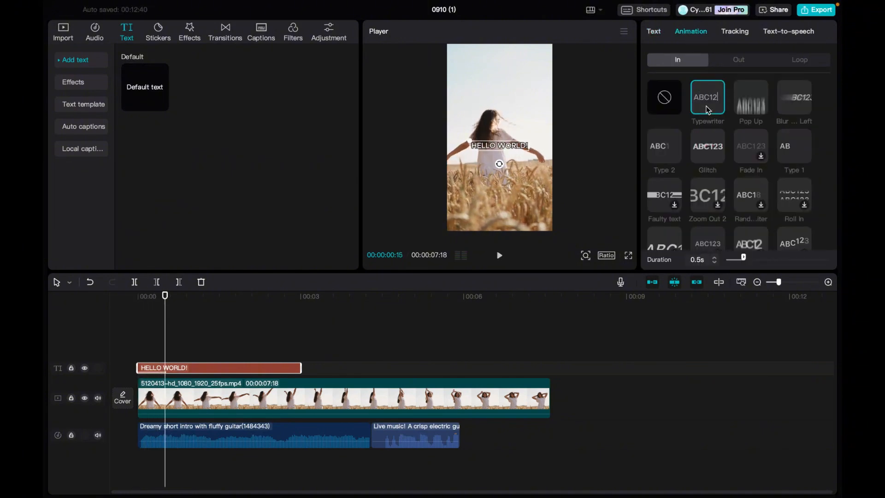
pyautogui.click(751, 98)
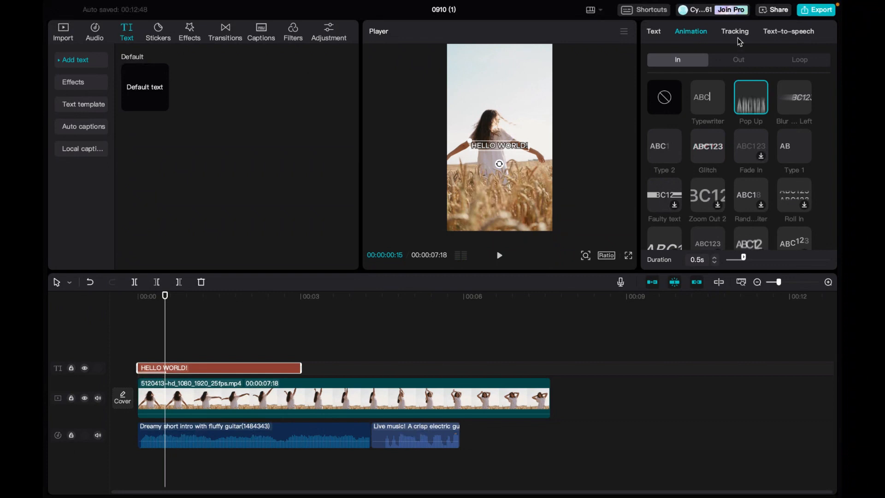
pyautogui.click(654, 32)
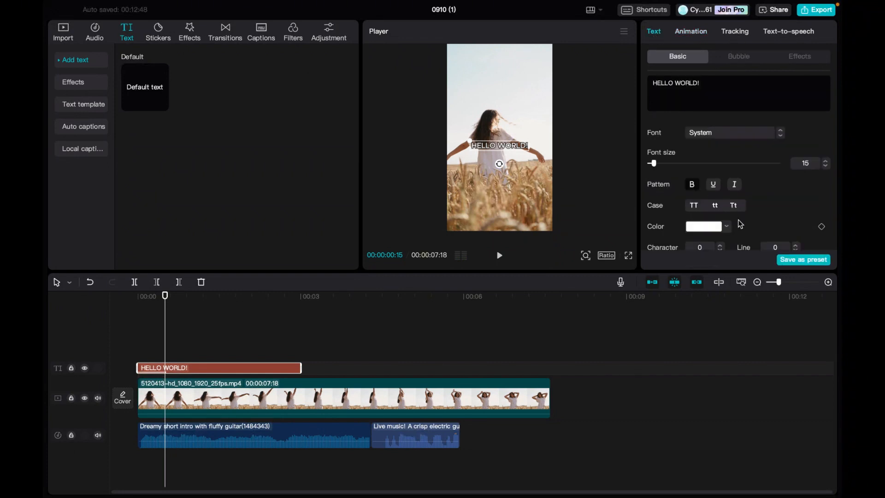
# Enlarge the "HELLO WORLD!" text to a uniform scale of 135%.
pyautogui.scroll(-3, 719, 198)
pyautogui.scroll(-1, 718, 198)
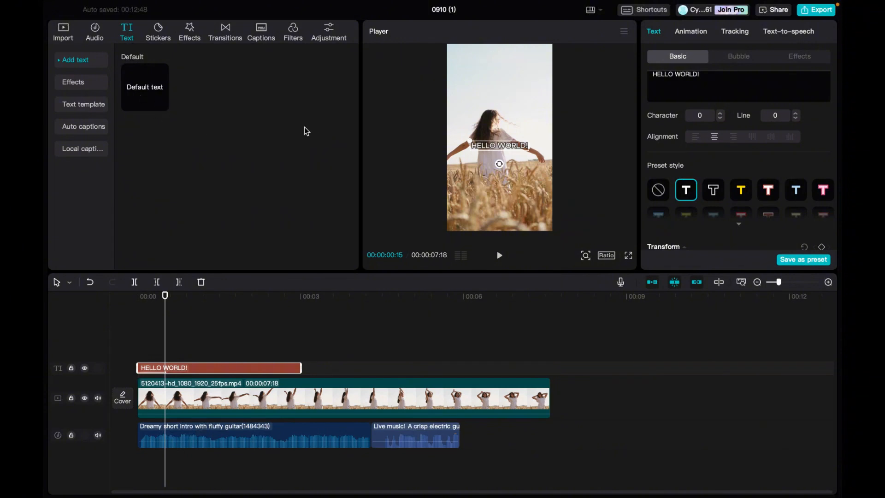
pyautogui.scroll(-3, 721, 199)
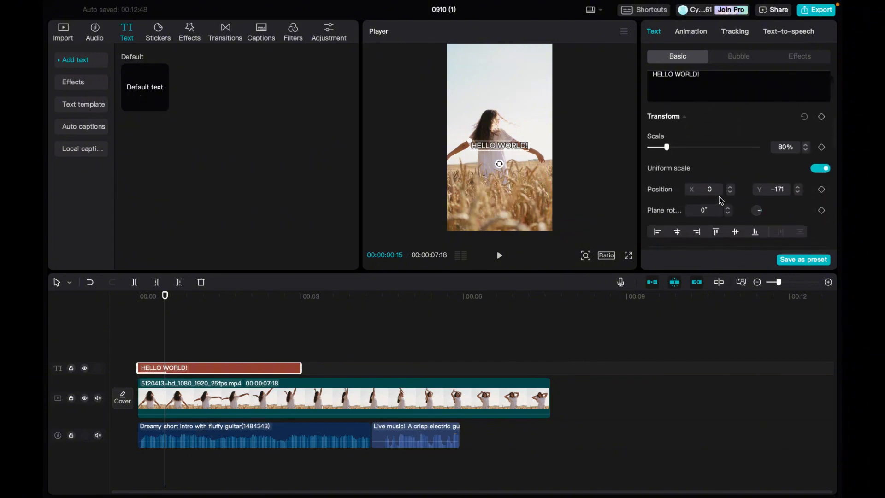
pyautogui.moveTo(669, 147); pyautogui.dragTo(679, 148)
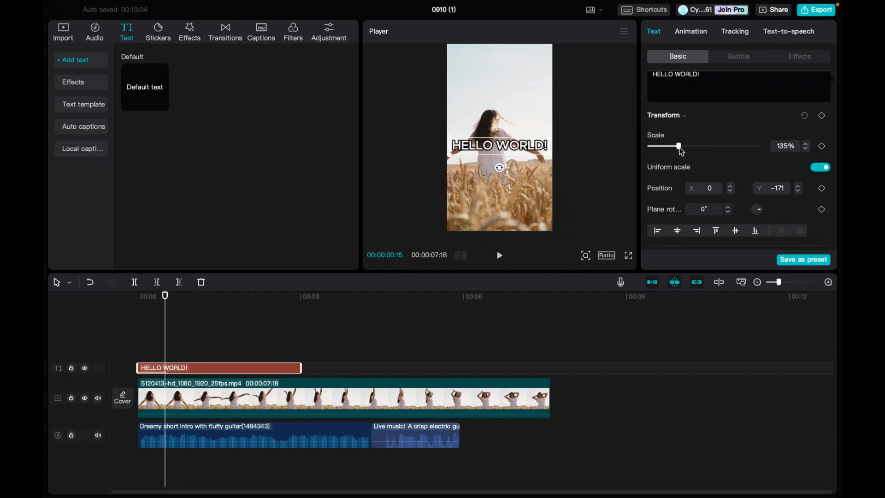
pyautogui.scroll(-6, 734, 189)
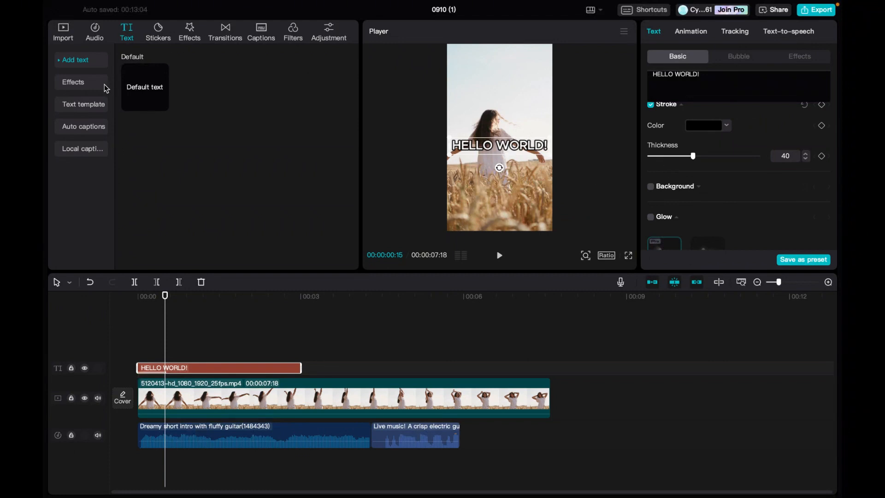
# Add the trending "THE MOMENT" text template and place its clip just after the "HELLO WORLD!" clip on the same track.
pyautogui.click(89, 108)
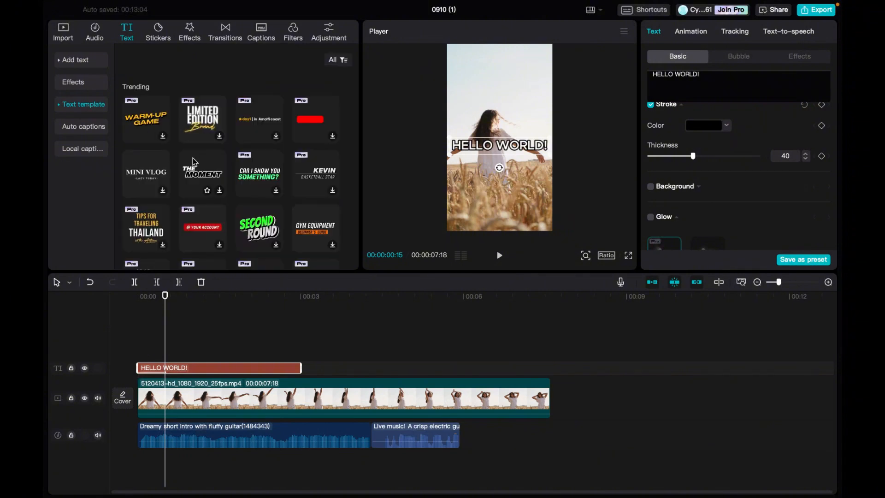
pyautogui.scroll(-2, 282, 181)
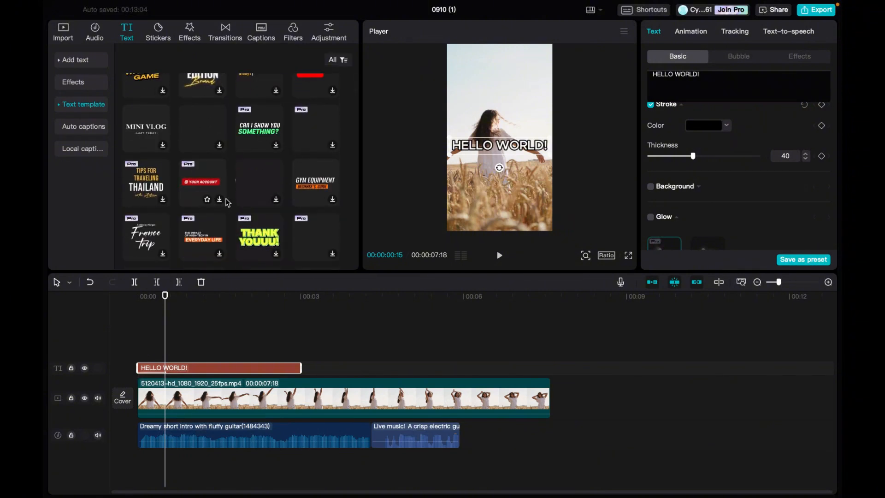
pyautogui.scroll(-5, 227, 203)
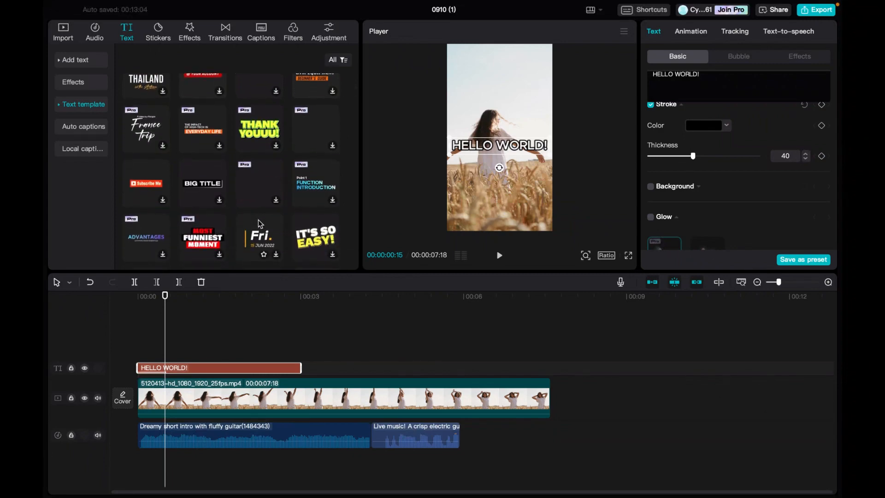
pyautogui.scroll(-2, 260, 203)
pyautogui.scroll(10, 299, 148)
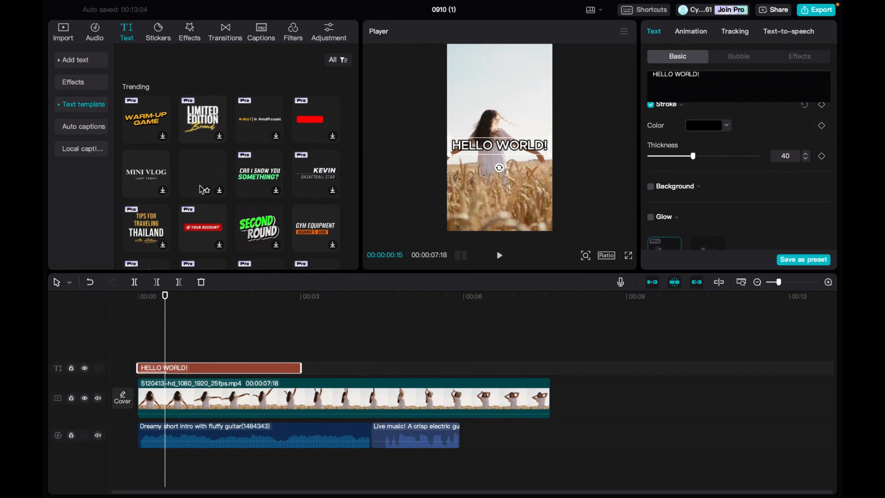
pyautogui.scroll(-2, 271, 209)
pyautogui.scroll(2, 270, 209)
pyautogui.click(211, 179)
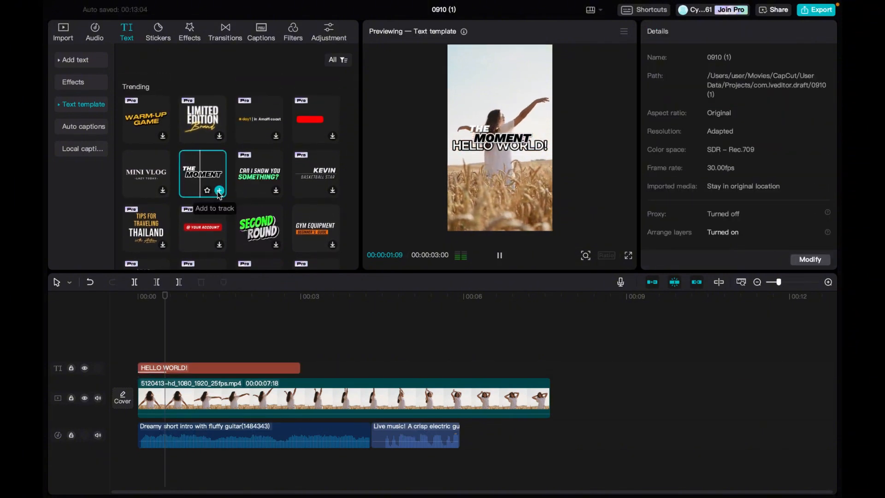
pyautogui.click(220, 191)
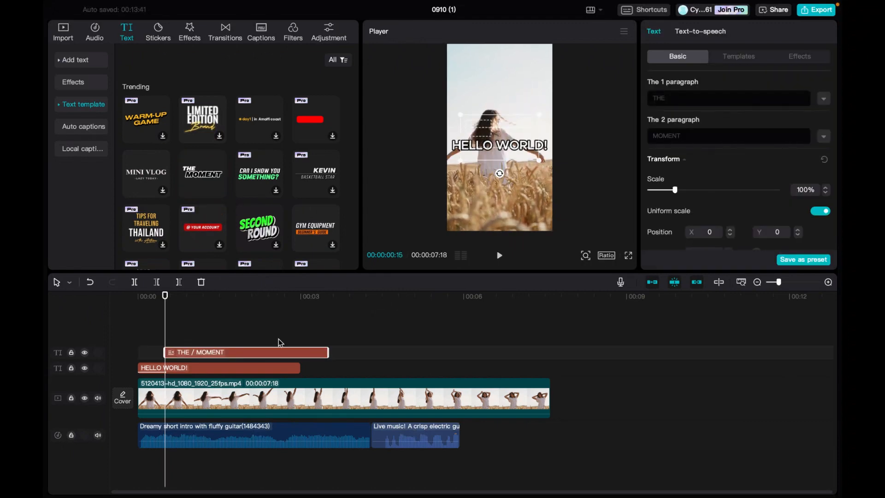
pyautogui.moveTo(257, 353); pyautogui.dragTo(392, 367)
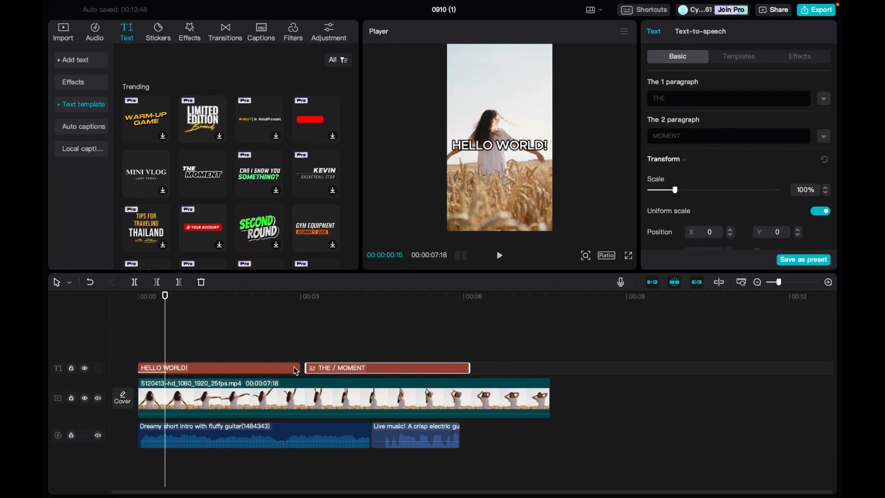
pyautogui.click(311, 351)
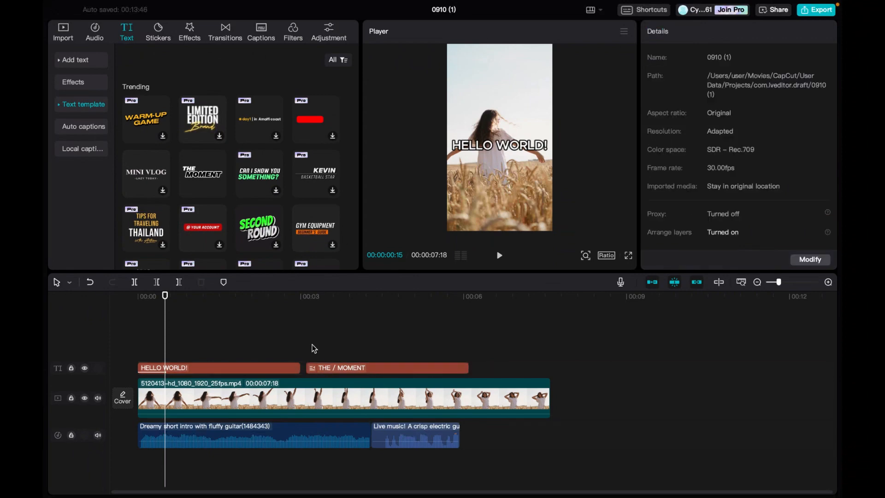
# Play the video to check the titles and return the playhead to the start of the timeline.
pyautogui.click(500, 255)
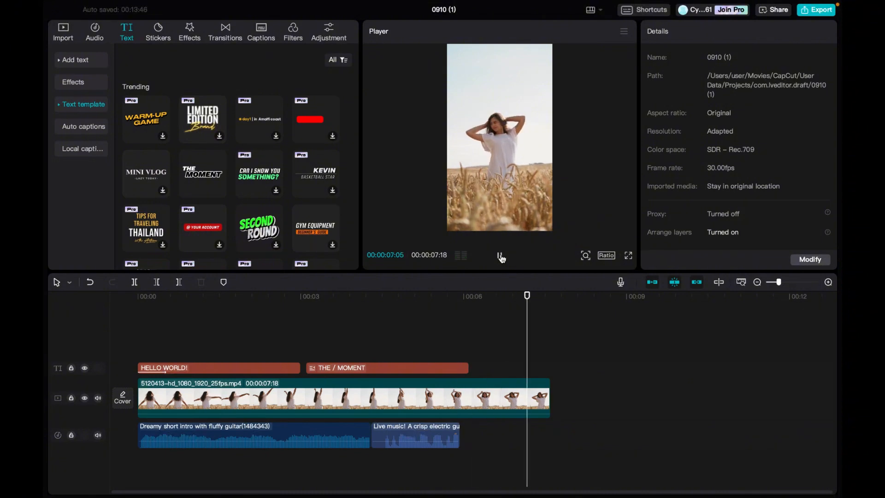
pyautogui.click(501, 257)
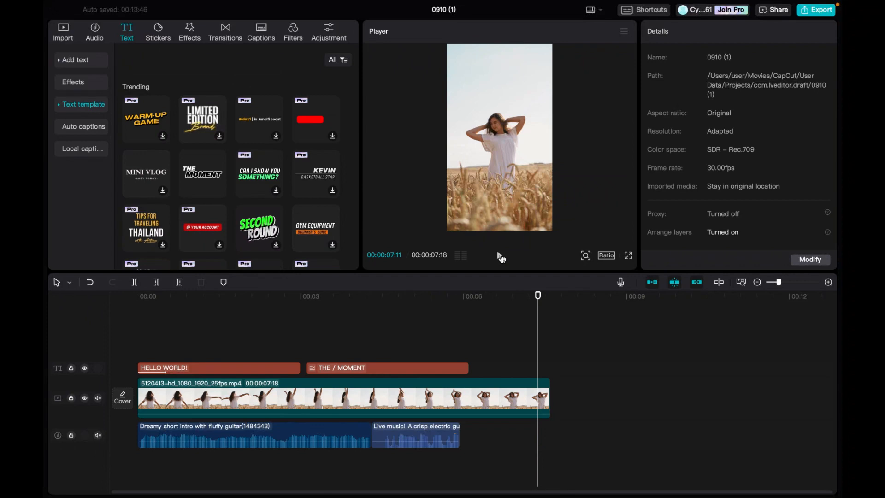
pyautogui.click(242, 356)
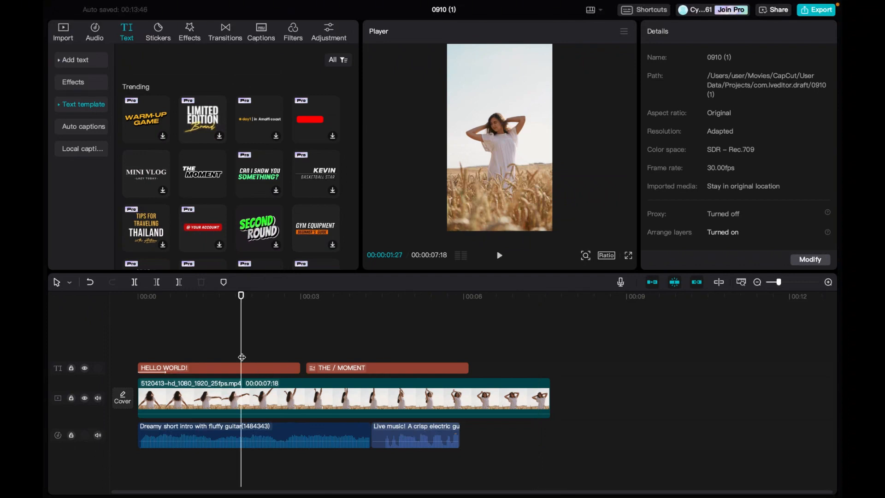
pyautogui.click(147, 356)
pyautogui.moveTo(145, 357); pyautogui.dragTo(135, 357)
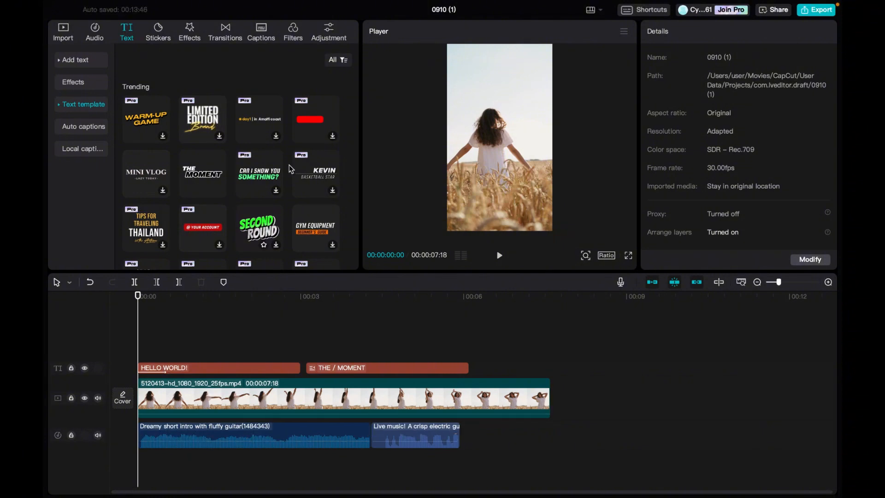
# Open the auto captions settings and look through the spoken language options, keeping English.
pyautogui.click(266, 35)
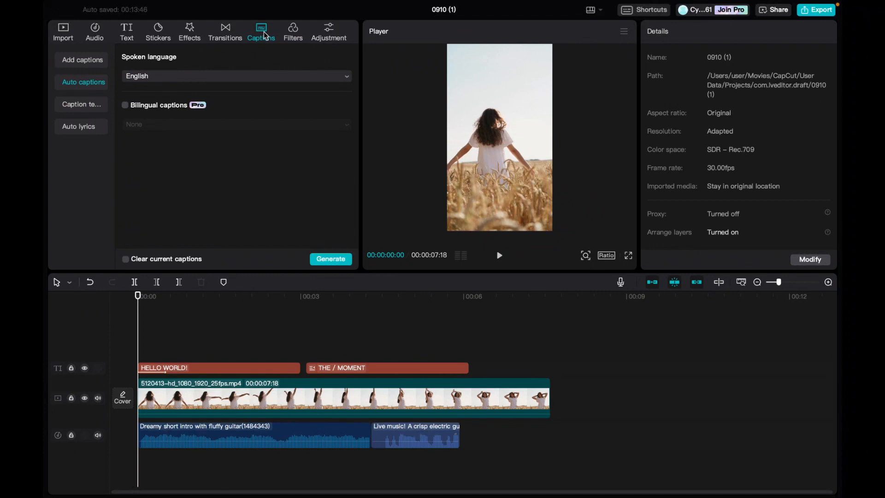
pyautogui.click(346, 78)
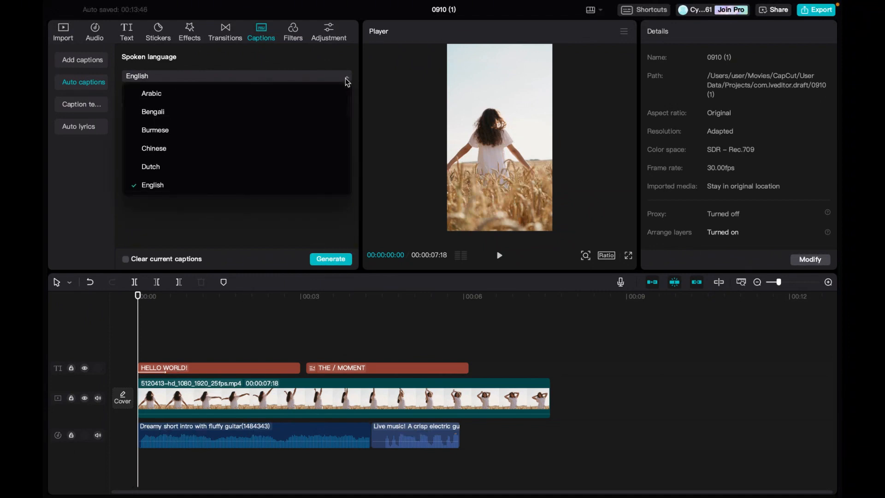
pyautogui.click(336, 64)
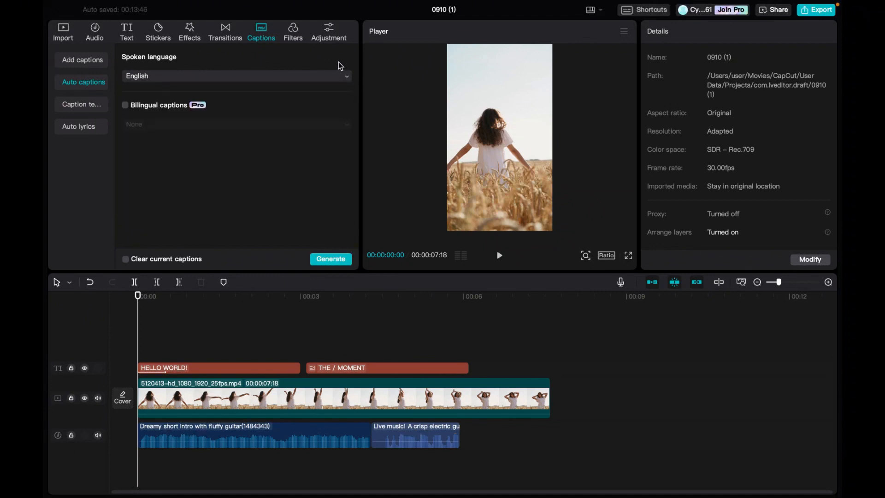
pyautogui.click(348, 76)
pyautogui.click(337, 62)
# Play the video from the start through both titles and move the playhead close to the end of the clip.
pyautogui.click(503, 260)
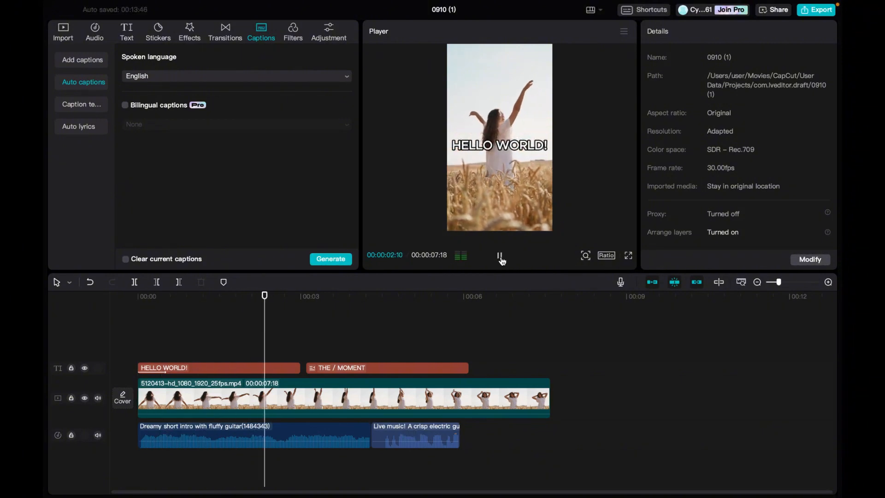
pyautogui.click(503, 261)
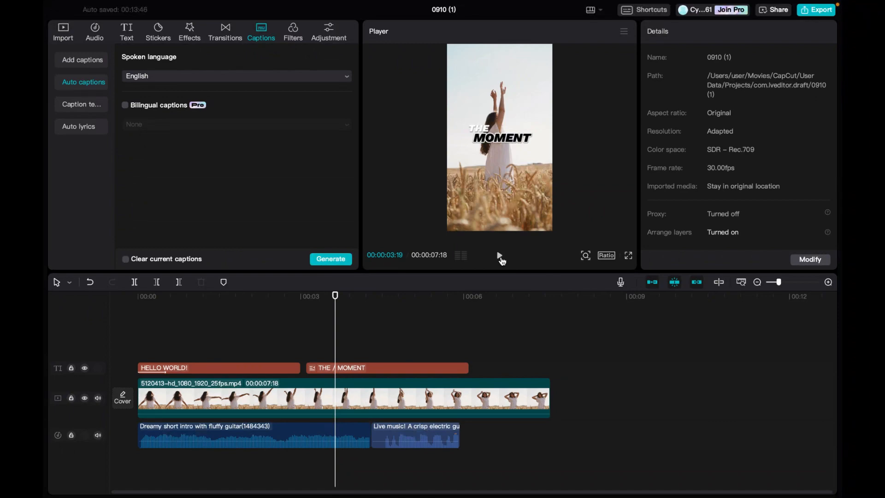
pyautogui.click(460, 366)
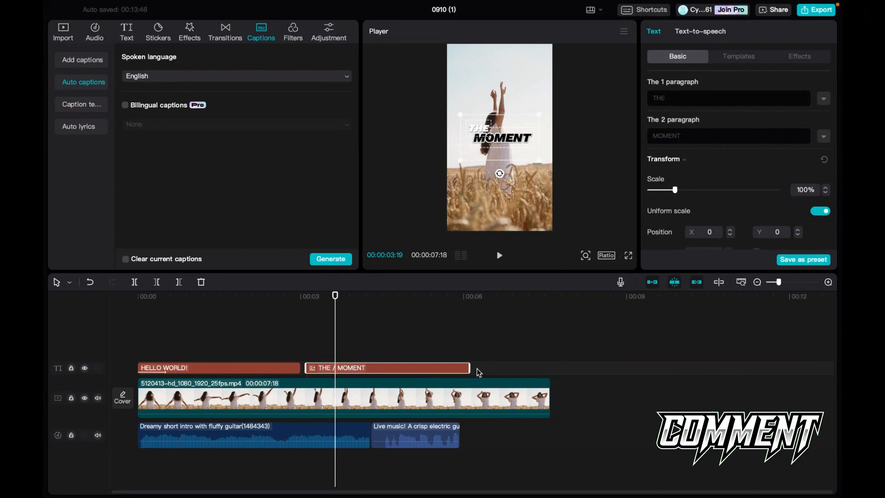
pyautogui.click(547, 338)
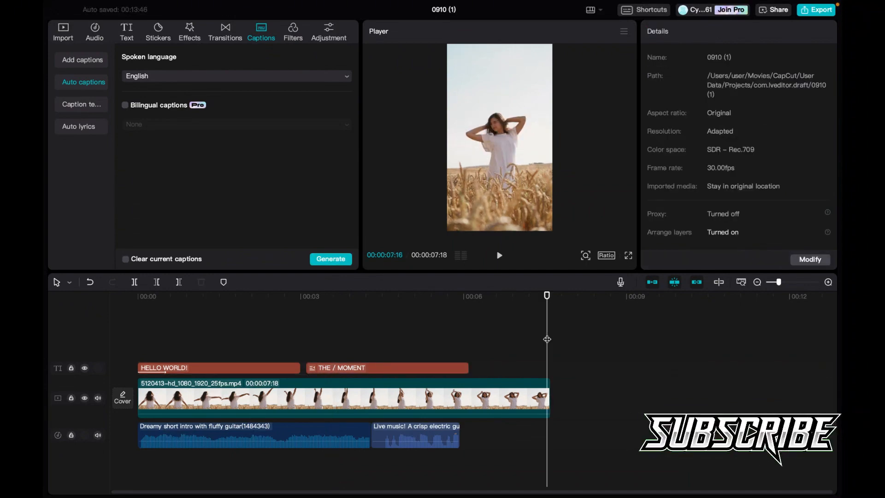